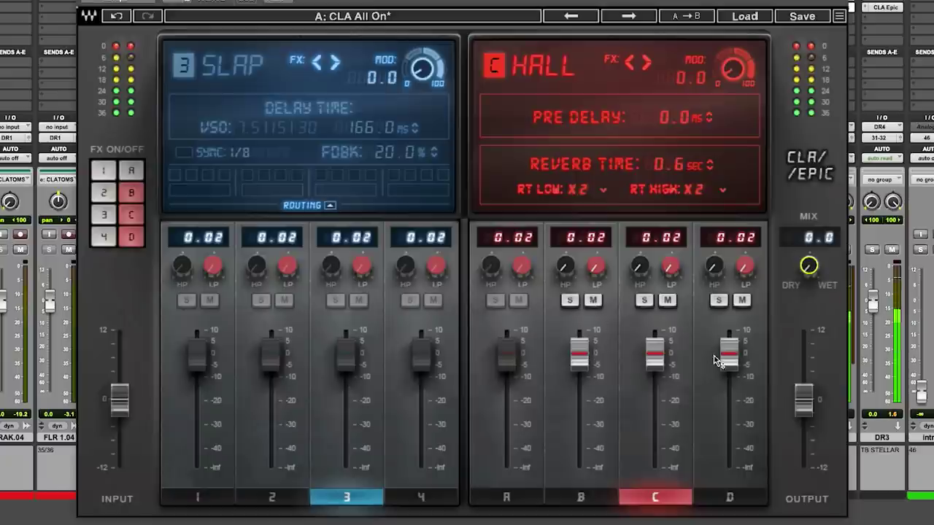
Step: Turn the CLA Epic MIX knob up from fully dry 0.0 toward wet, around 42.7
left_click_drag(808, 266, 808, 224)
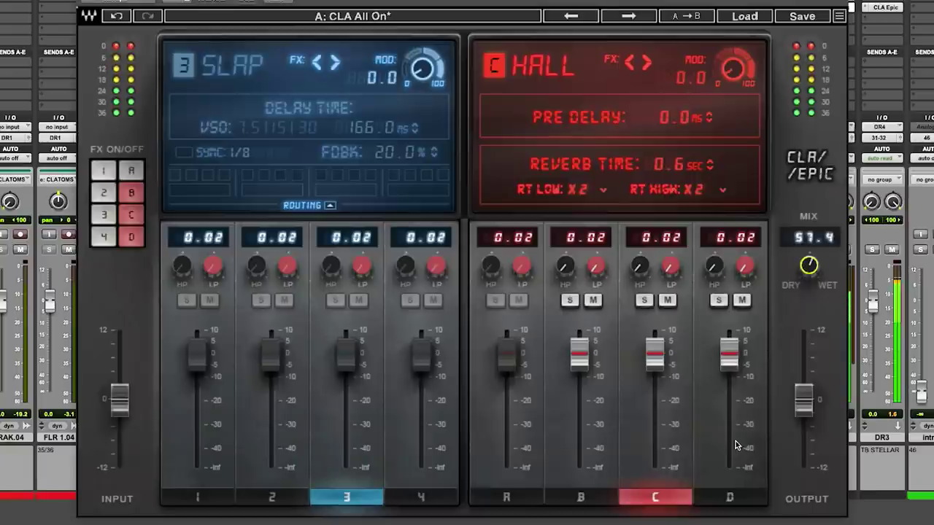
Step: Switch off the Room, Hall and Space reverbs, leaving only Plate on
left_click(129, 191)
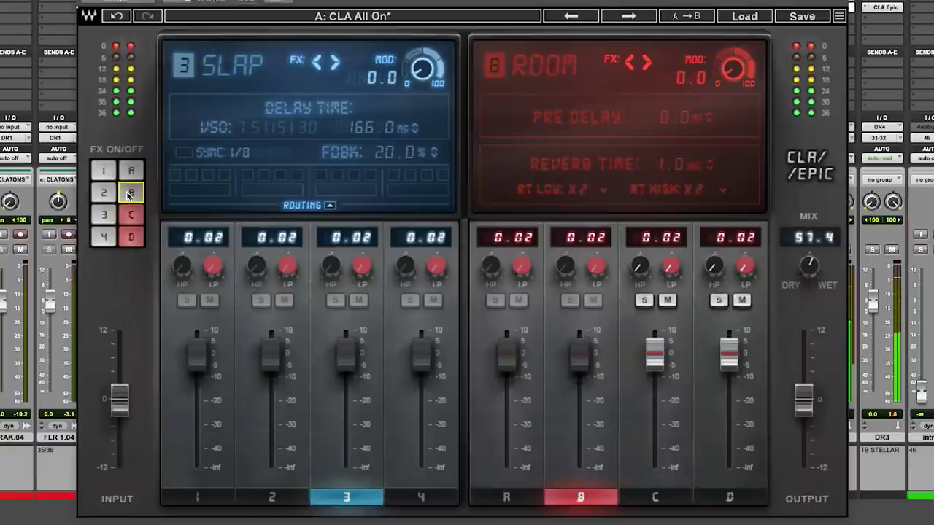
left_click(131, 214)
left_click(132, 235)
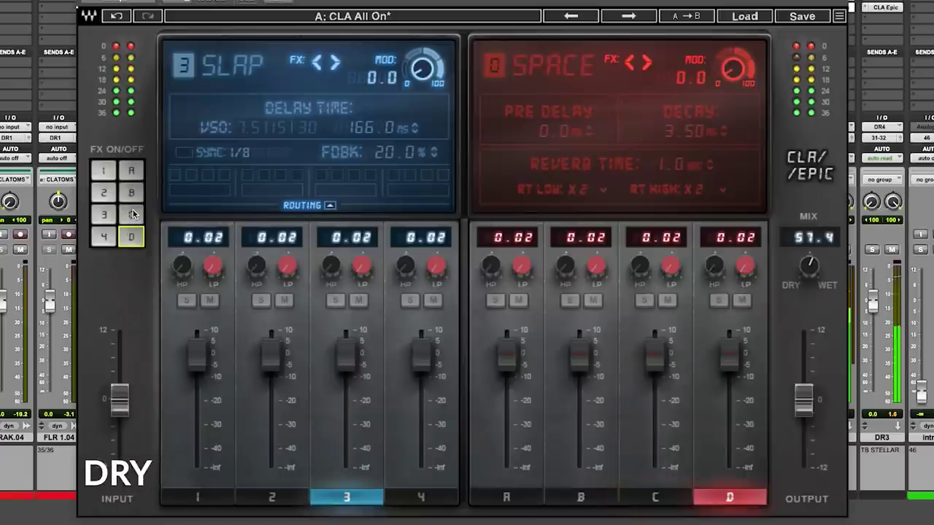
left_click(132, 171)
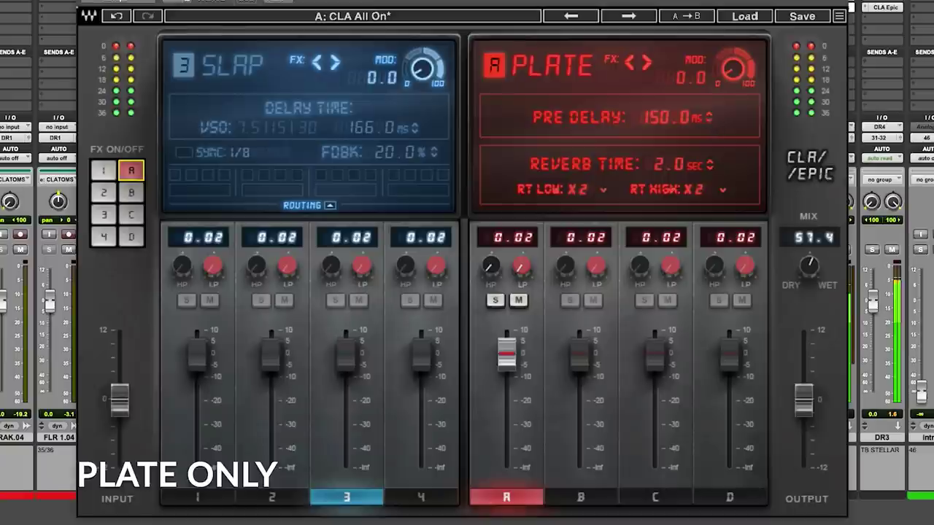
Step: Set Plate to 0 ms pre-delay, 1.1 s reverb time, RT High x3.5, and mix 61.4
left_click_drag(708, 117, 708, 160)
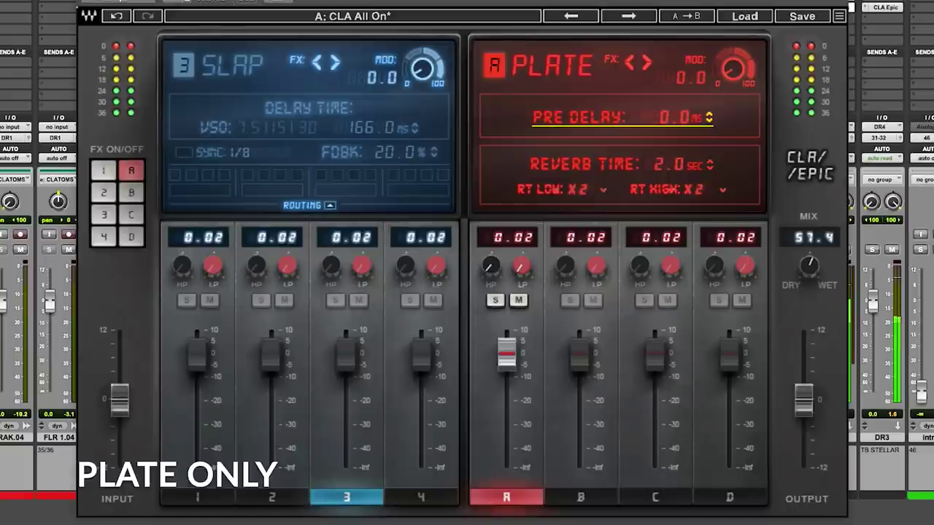
left_click(710, 167)
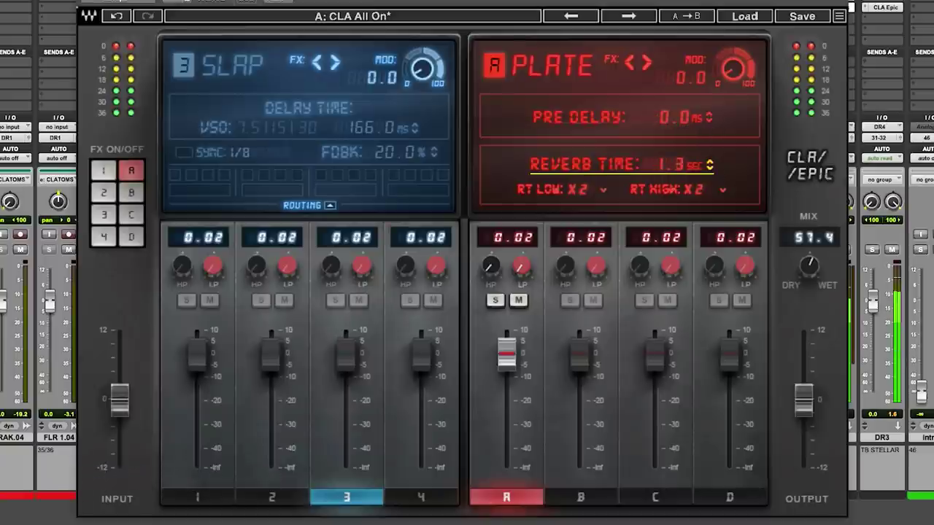
left_click_drag(702, 189, 702, 171)
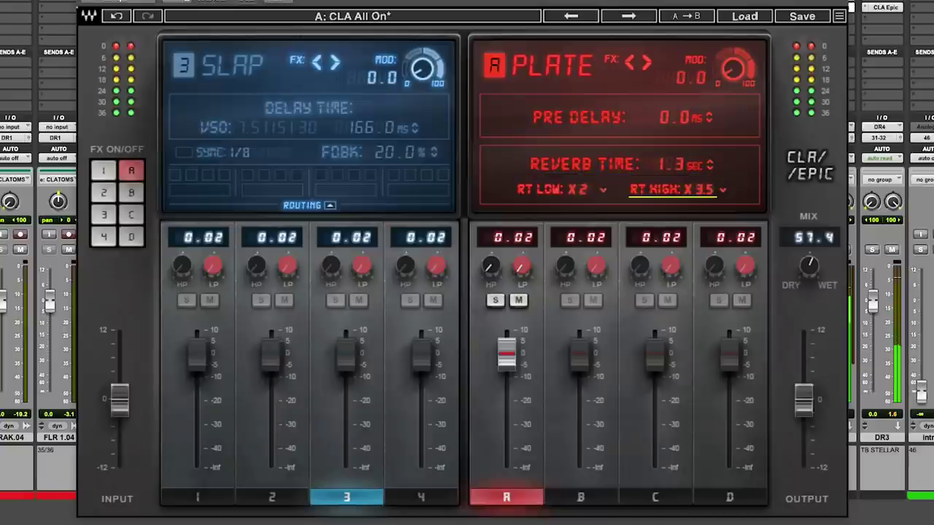
left_click(708, 166)
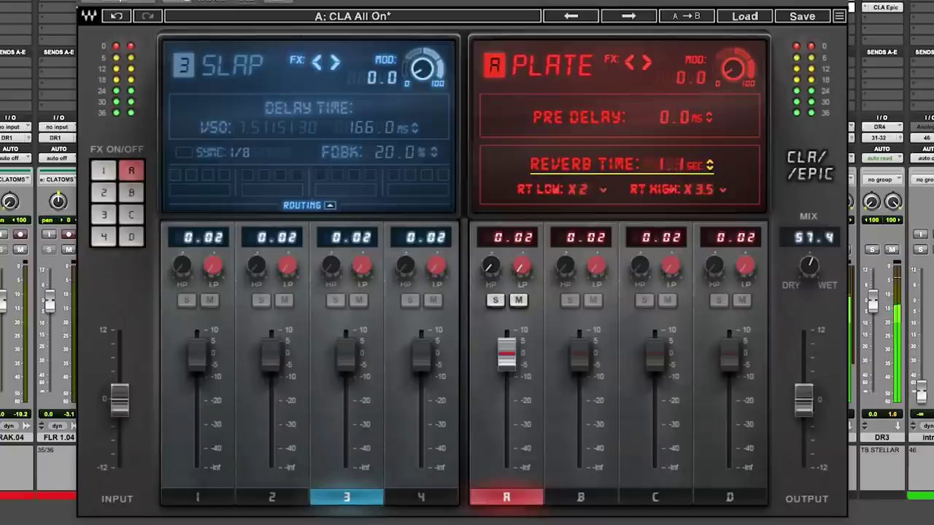
left_click_drag(809, 264, 808, 241)
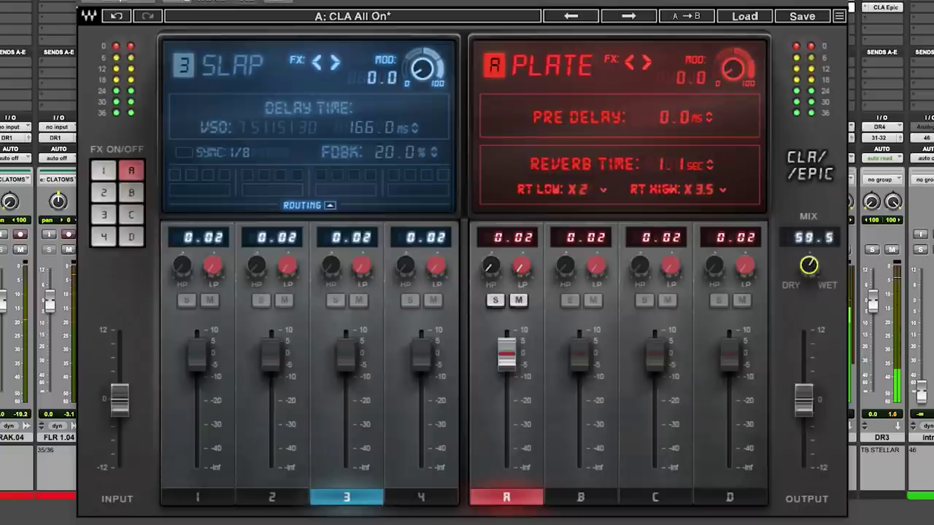
left_click_drag(809, 280, 809, 277)
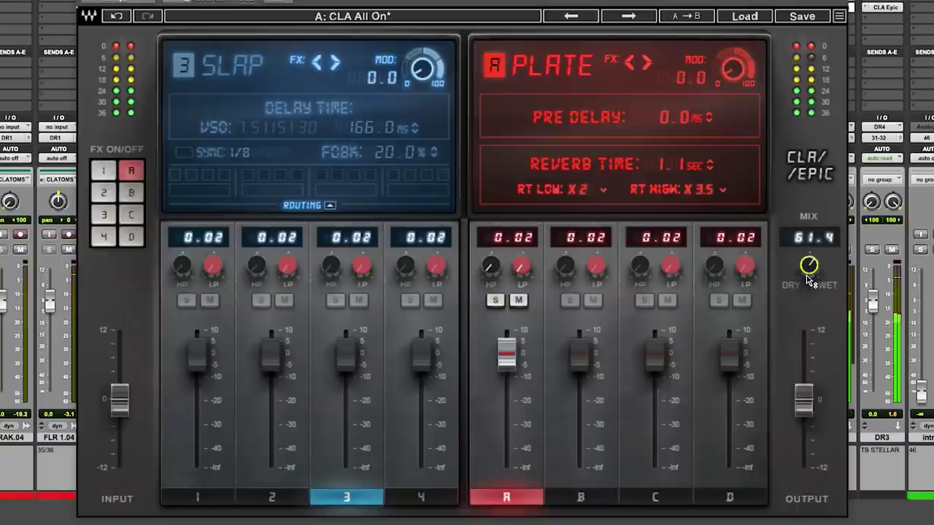
Step: Enable the Room reverb at level 0.57 and set the Plate level to 0.84
left_click(132, 193)
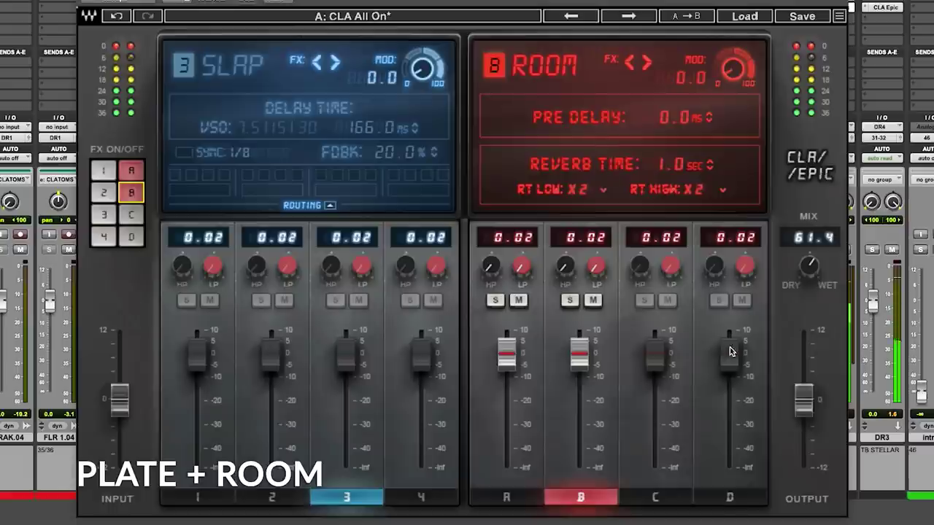
mouse_move(579, 353)
left_mouse_down()
mouse_move(579, 330)
mouse_move(579, 354)
left_mouse_up()
left_click(510, 501)
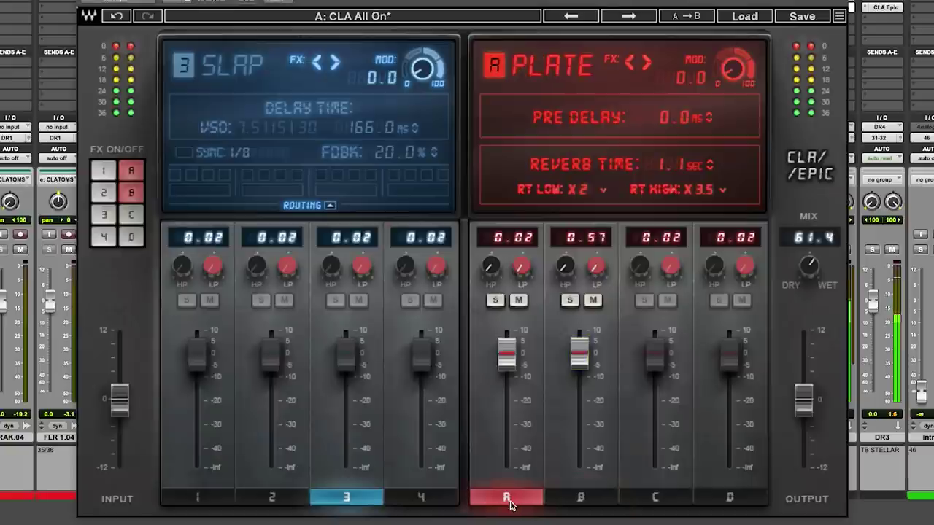
mouse_move(507, 357)
left_mouse_down()
mouse_move(506, 332)
mouse_move(506, 351)
left_mouse_up()
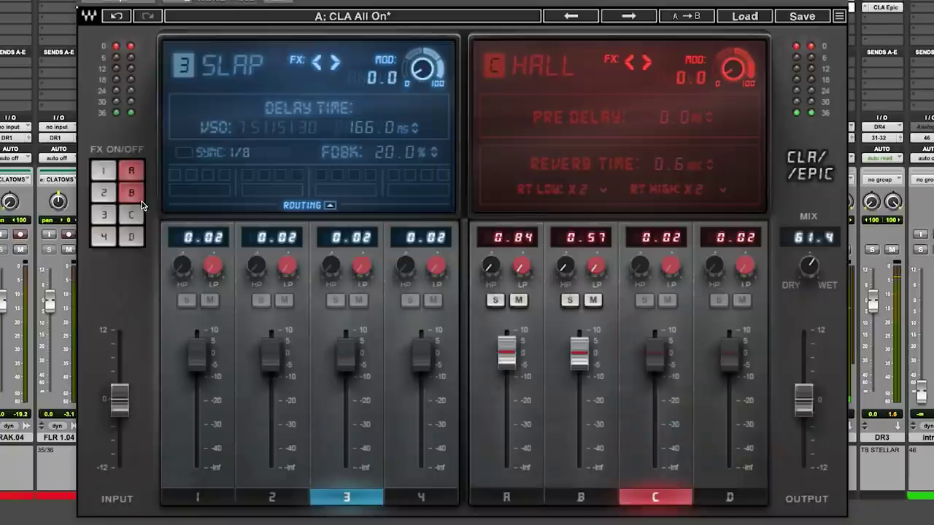
Step: Enable the Hall reverb, shorten its reverb time to 0.4 s, and set its level to -0.52
left_click(133, 214)
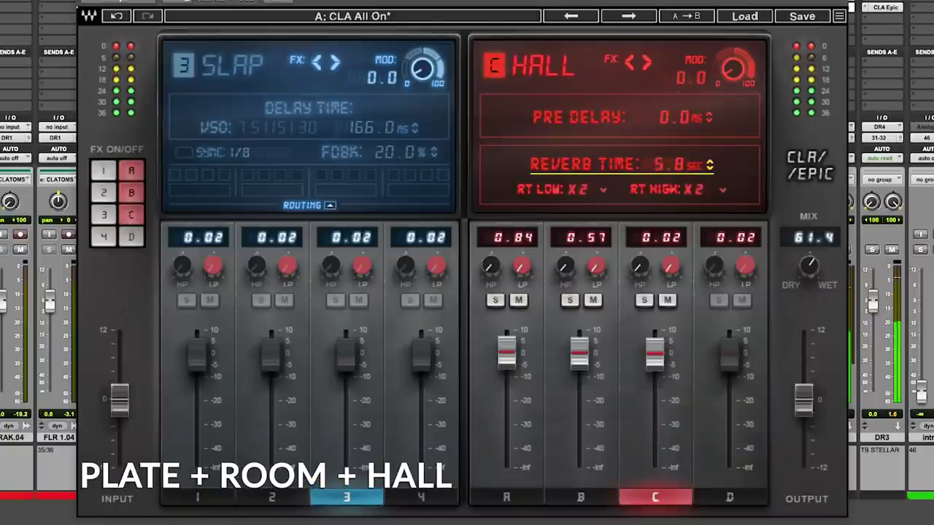
left_click_drag(654, 352, 655, 331)
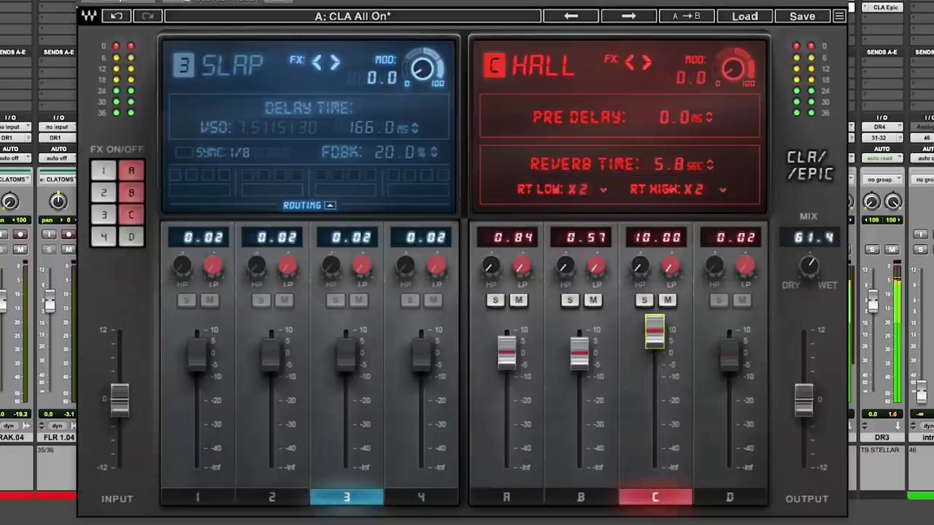
left_click_drag(713, 169, 713, 190)
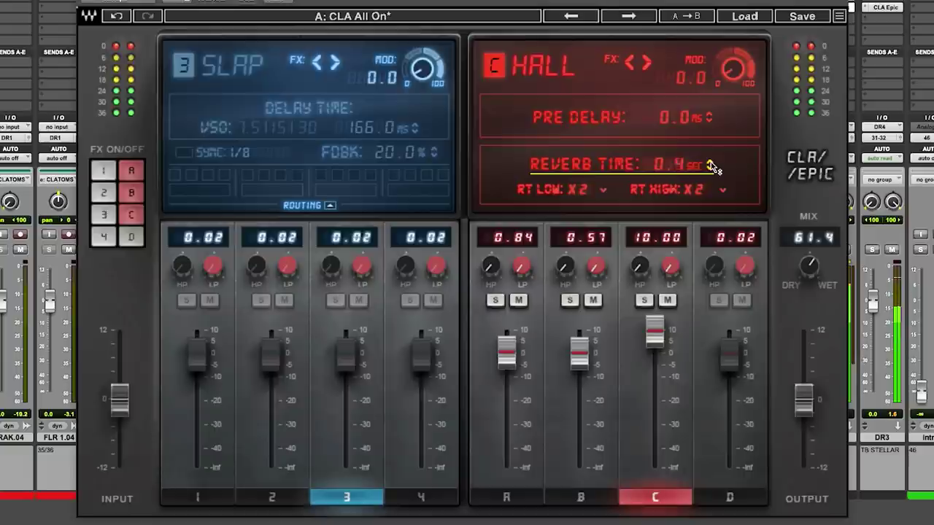
left_click_drag(654, 332, 654, 353)
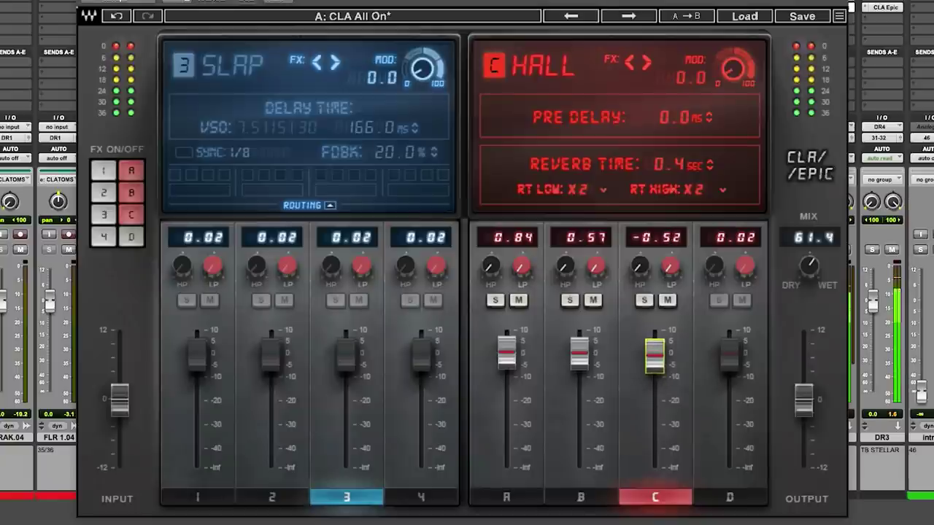
left_click(585, 498)
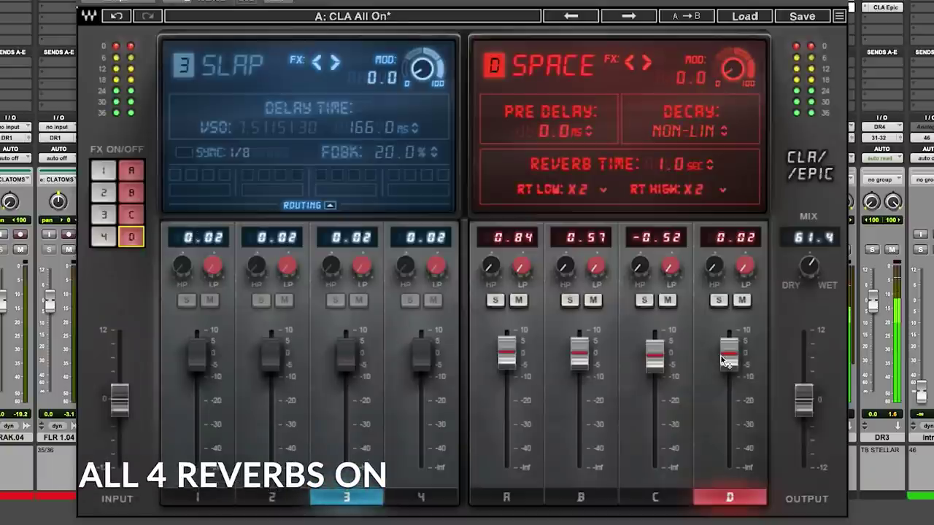
Step: Give Space 18.0 ms pre-delay and a -0.74 level, and set the mix fully wet at 100.0
left_click_drag(728, 356, 728, 332)
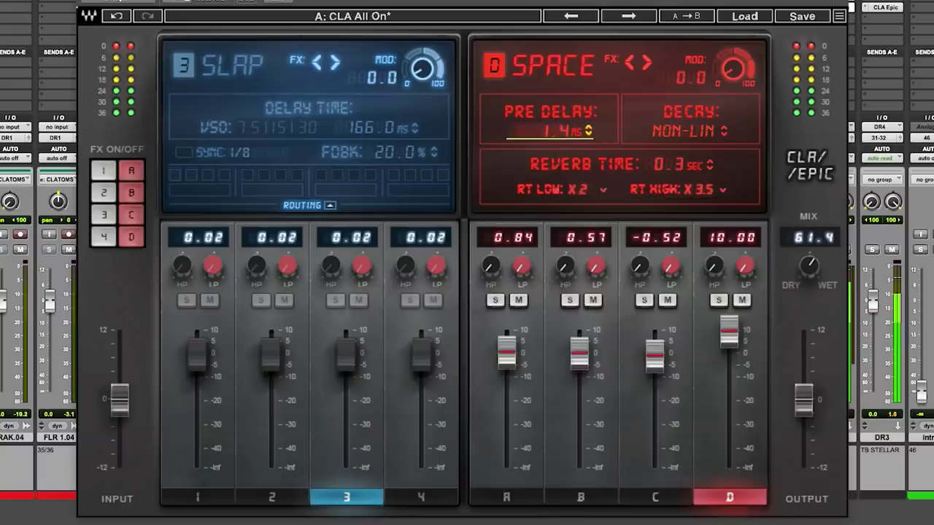
left_click_drag(561, 130, 562, 134)
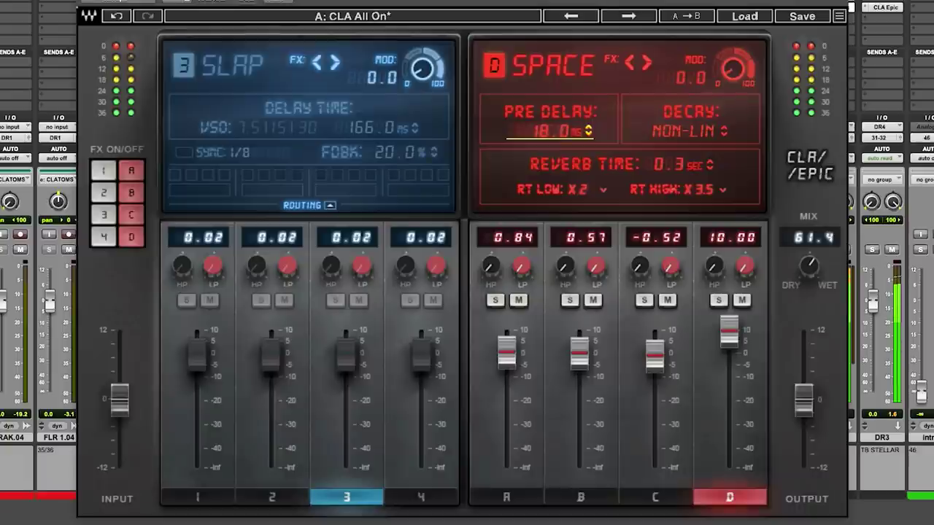
left_click_drag(729, 330, 728, 354)
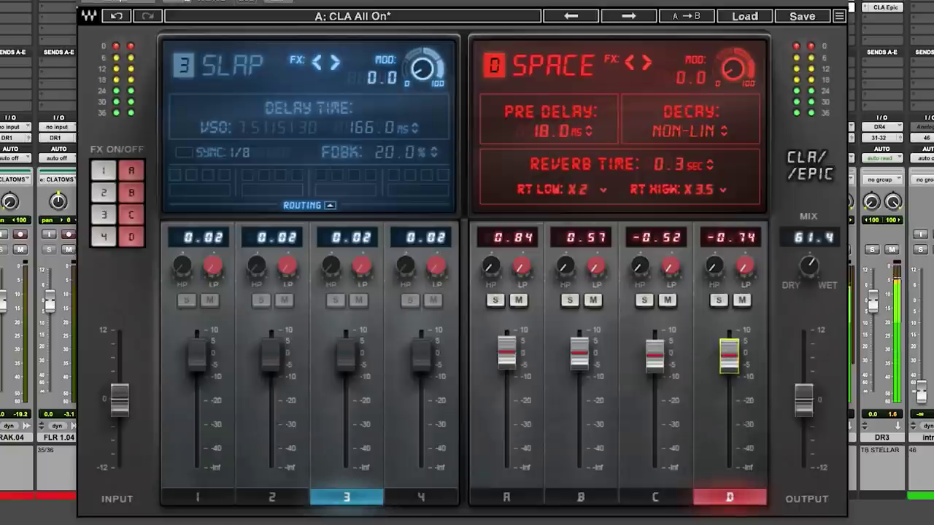
left_click_drag(808, 266, 808, 240)
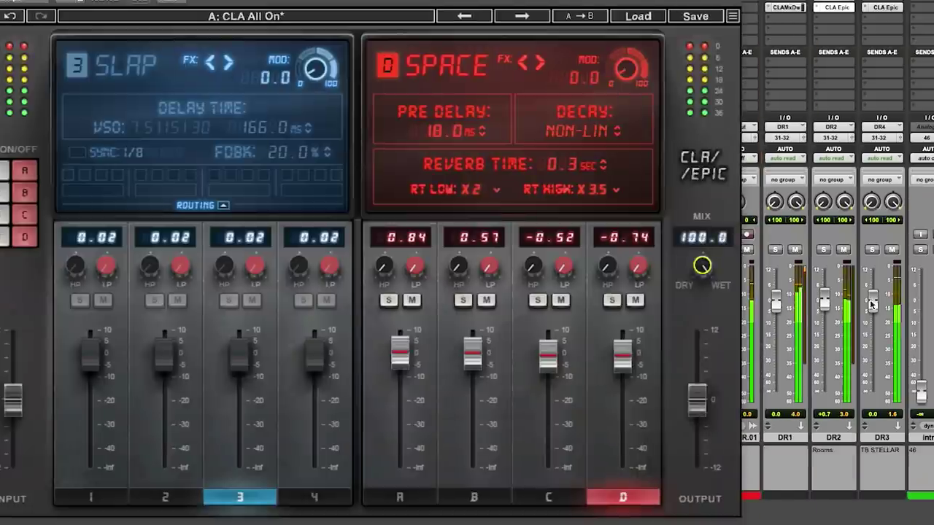
Step: Solo and unsolo the DR2 drum track, then pull the Room reverb return to -INF
left_click(824, 250)
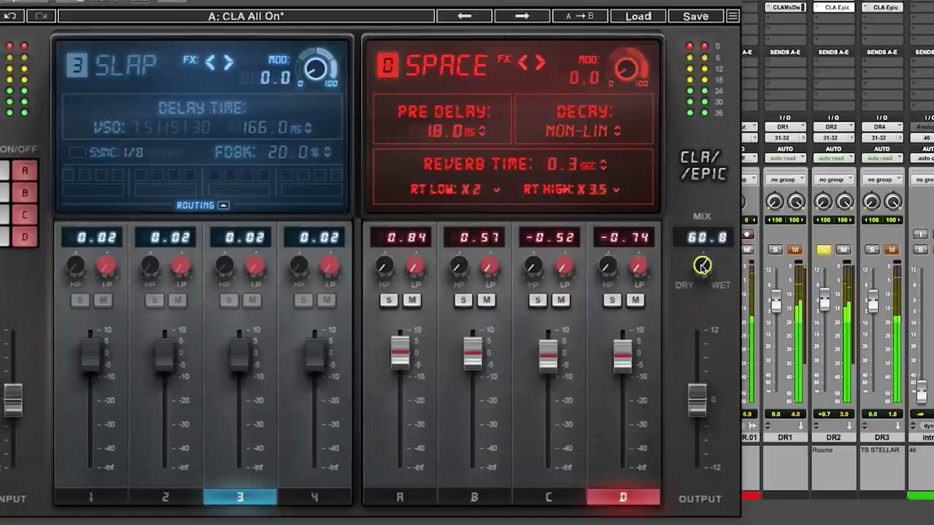
left_click(823, 250)
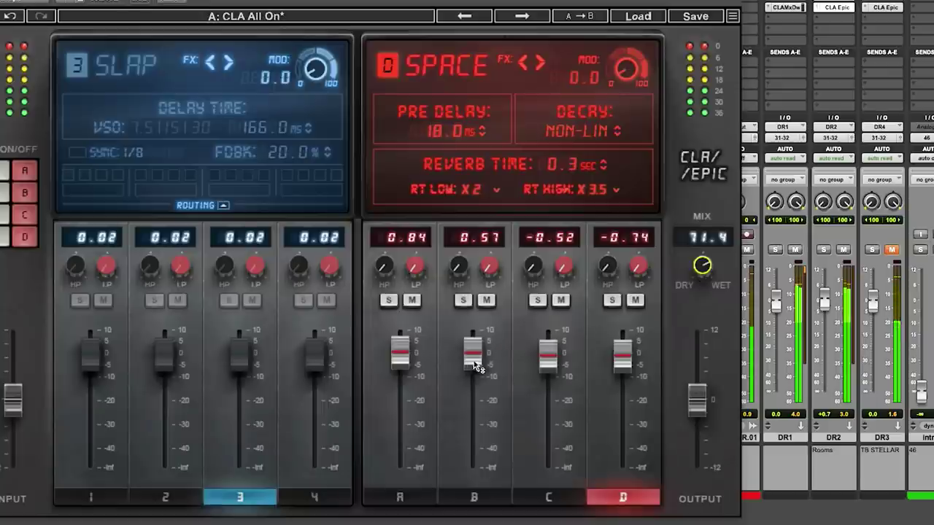
left_click_drag(476, 366, 472, 467)
Step: Silence Hall and Space, audition Plate then Hall alone, and lengthen Hall reverb time to 1.0 sec
left_click(548, 355)
left_click_drag(547, 355, 559, 470)
left_click_drag(632, 367, 623, 479)
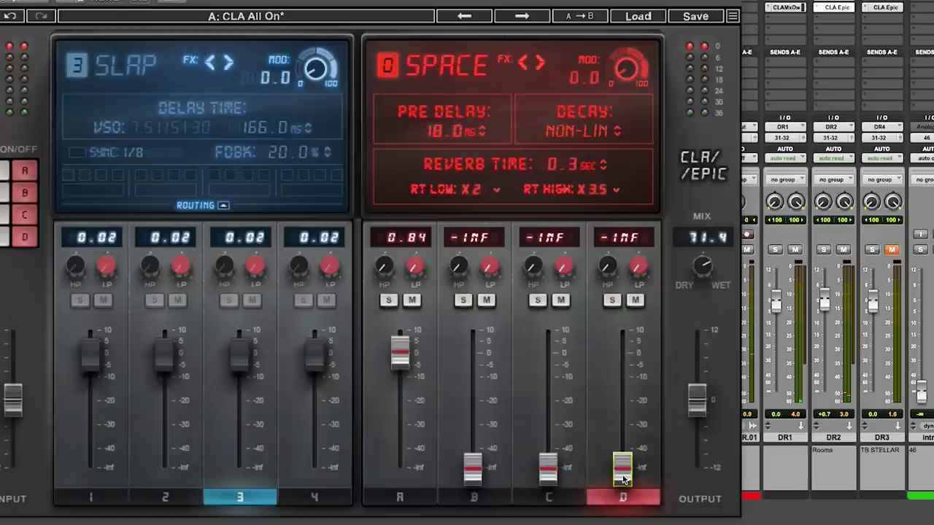
mouse_move(396, 354)
left_mouse_down()
mouse_move(400, 332)
mouse_move(398, 353)
left_mouse_up()
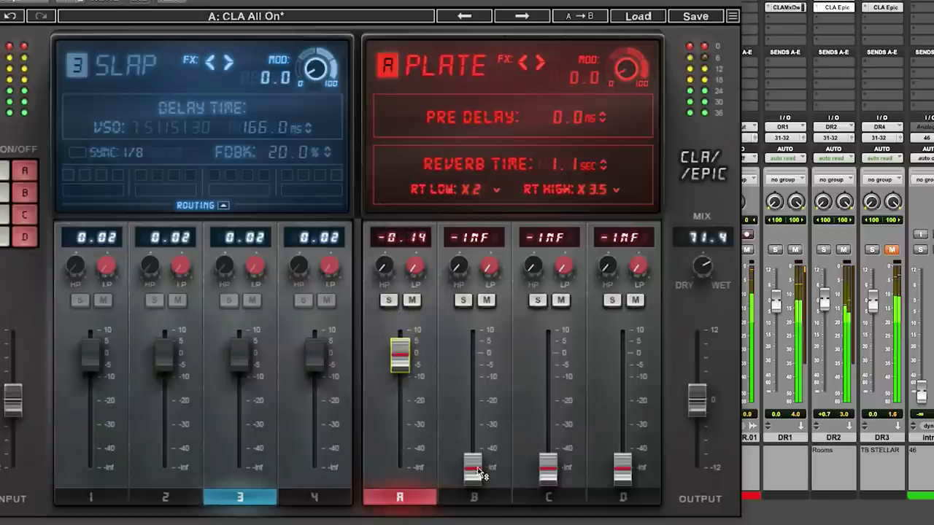
left_click_drag(398, 370, 399, 467)
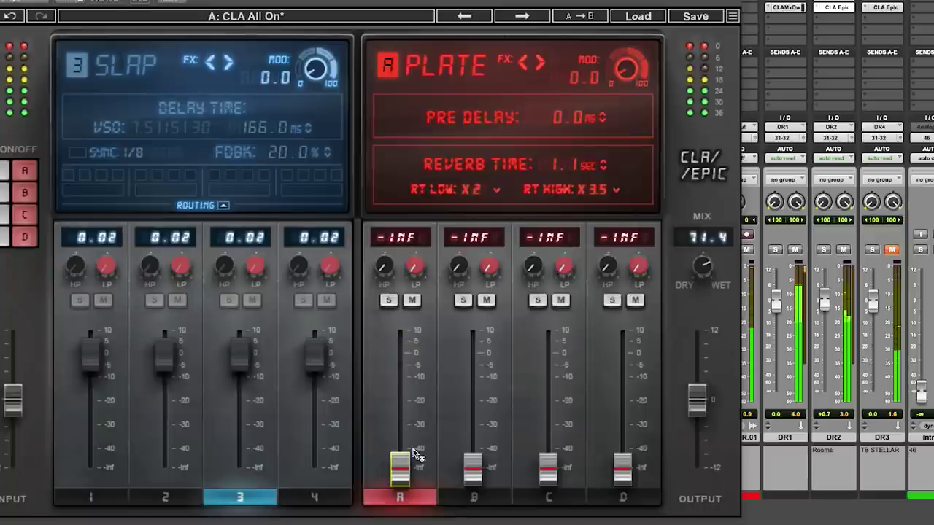
mouse_move(473, 465)
left_mouse_down()
mouse_move(473, 332)
mouse_move(473, 467)
left_mouse_up()
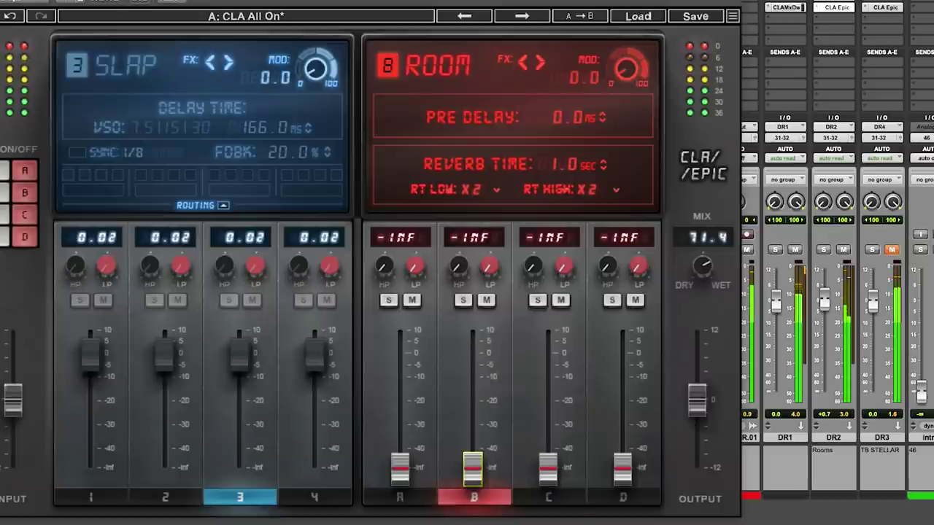
left_click_drag(548, 466, 547, 331)
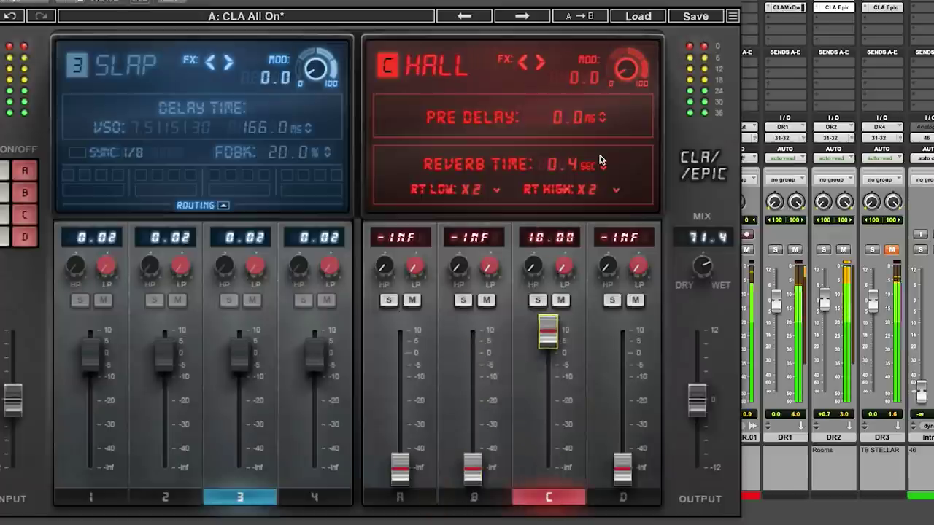
left_click_drag(602, 165, 602, 143)
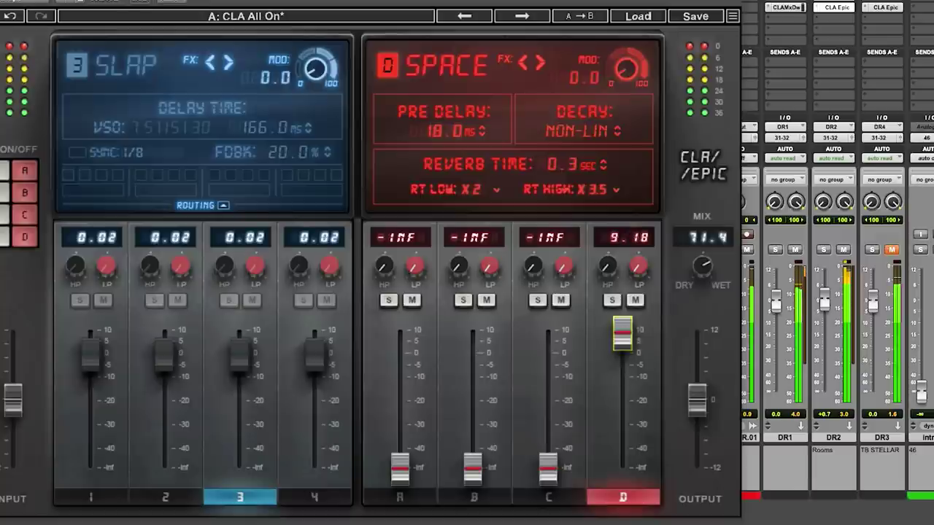
Step: Lengthen the Space reverb time to 0.6 sec and bring the Plate return back near unity
left_click(604, 163)
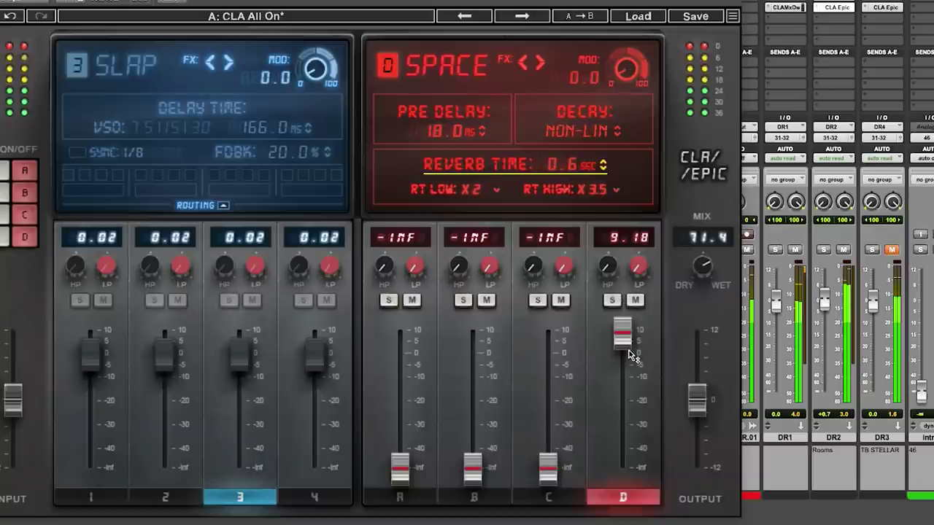
left_click_drag(622, 330, 622, 467)
left_click_drag(560, 465, 514, 456)
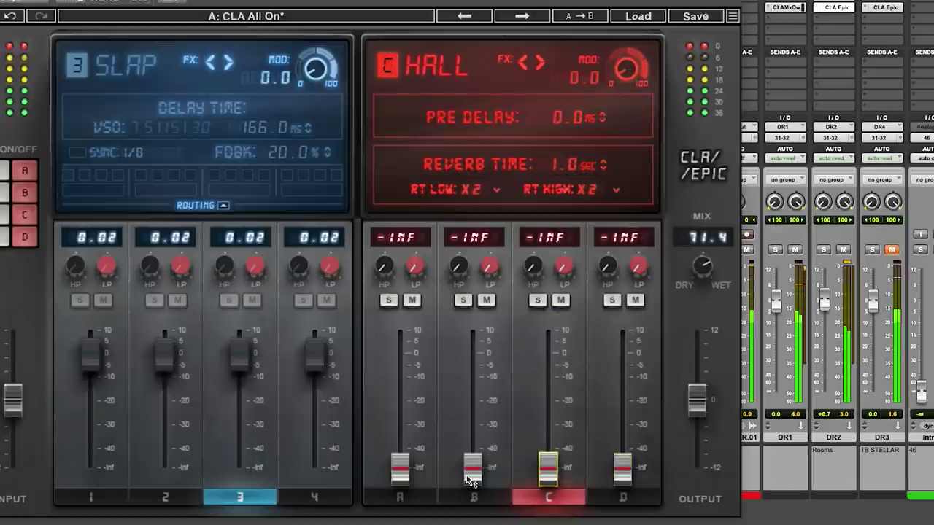
mouse_move(471, 478)
left_mouse_down()
mouse_move(472, 329)
mouse_move(471, 467)
left_mouse_up()
left_click_drag(403, 471, 422, 356)
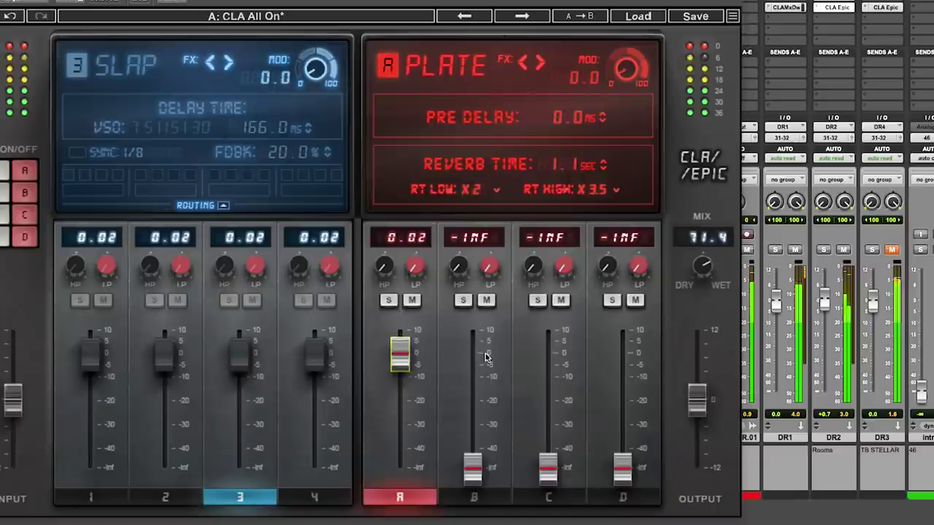
Step: Set the Room, Hall and Space reverb returns each to 0.02
left_click_drag(480, 462, 499, 350)
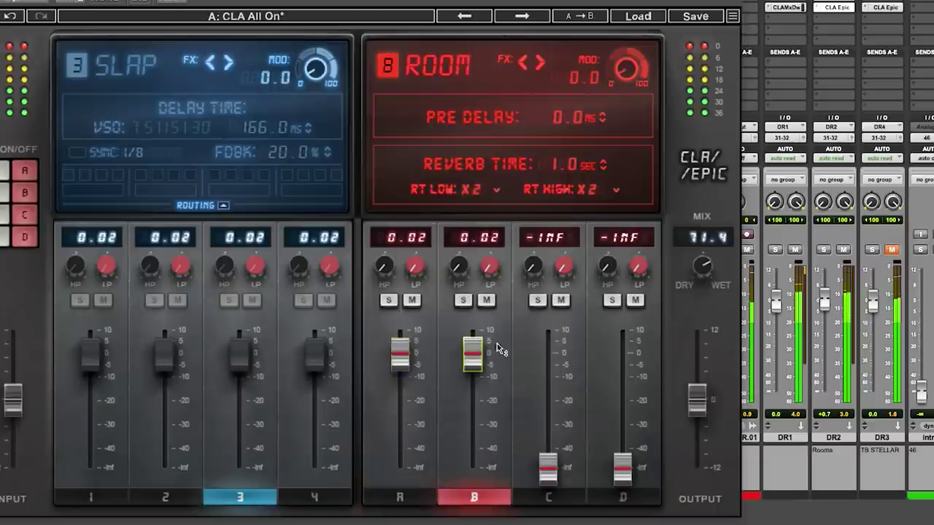
left_click_drag(548, 468, 551, 355)
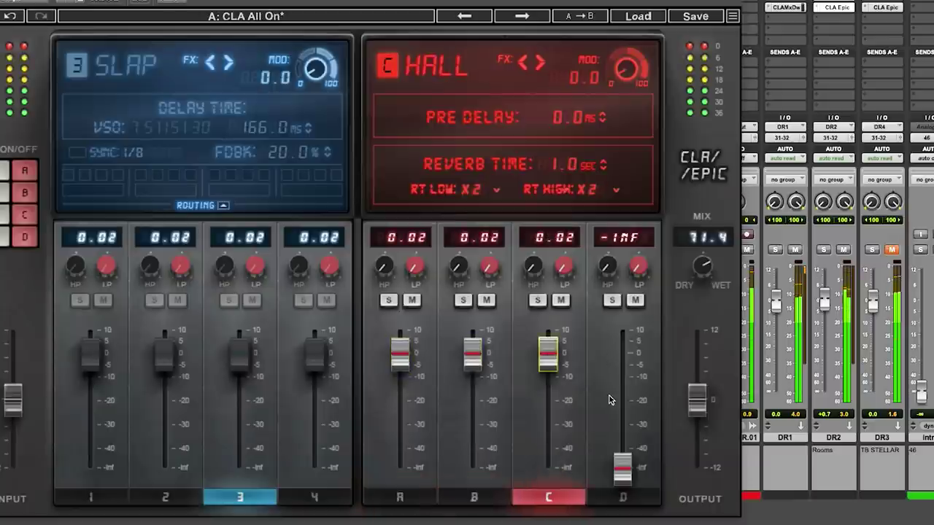
left_click_drag(623, 467, 625, 355)
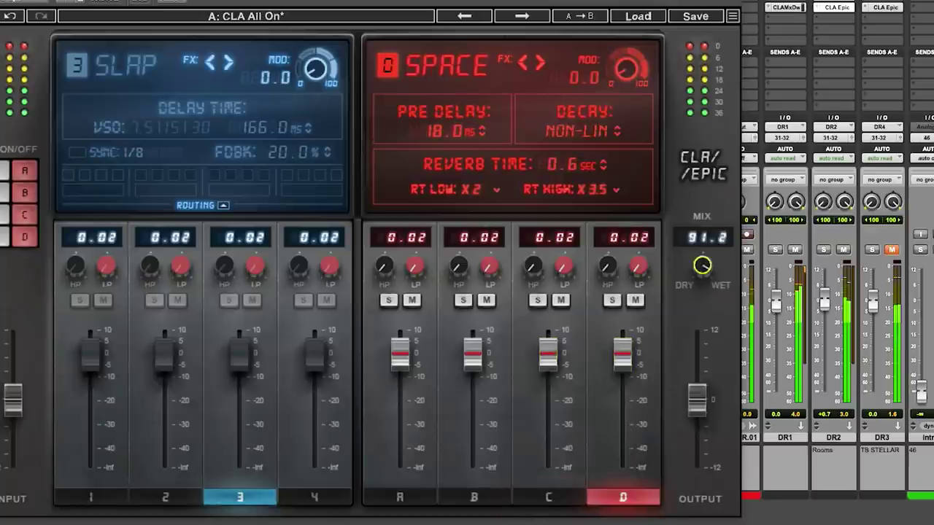
Step: Pull the mix back to 43.4 and toggle the Room and Space mutes to compare the reverbs
left_click_drag(702, 266, 702, 306)
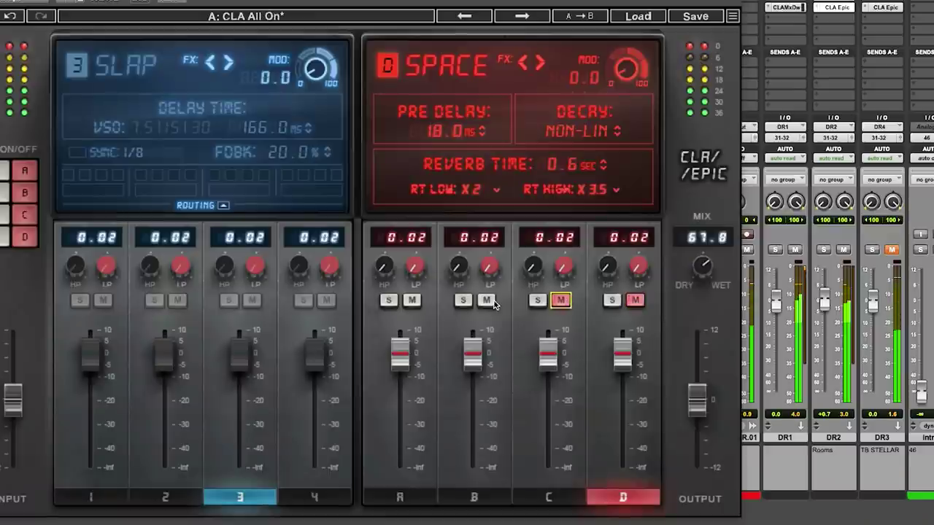
left_click(487, 301)
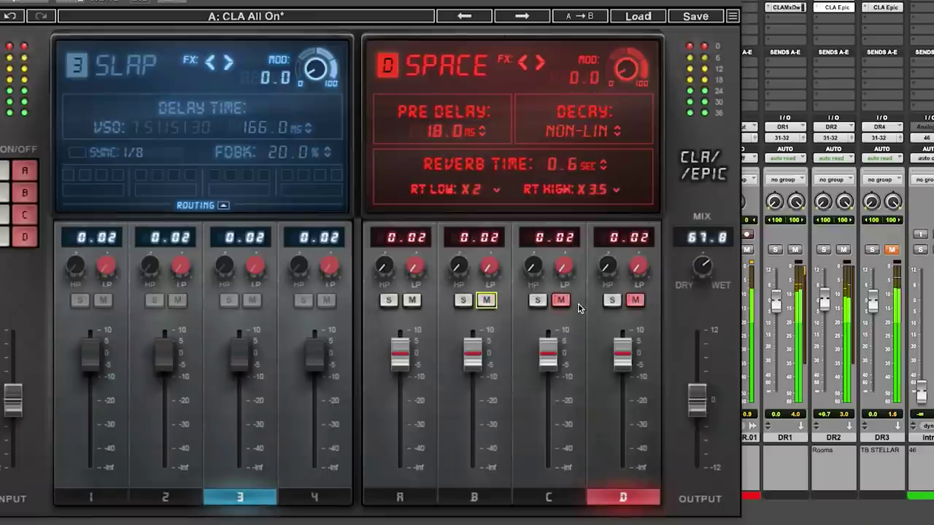
left_click(635, 301)
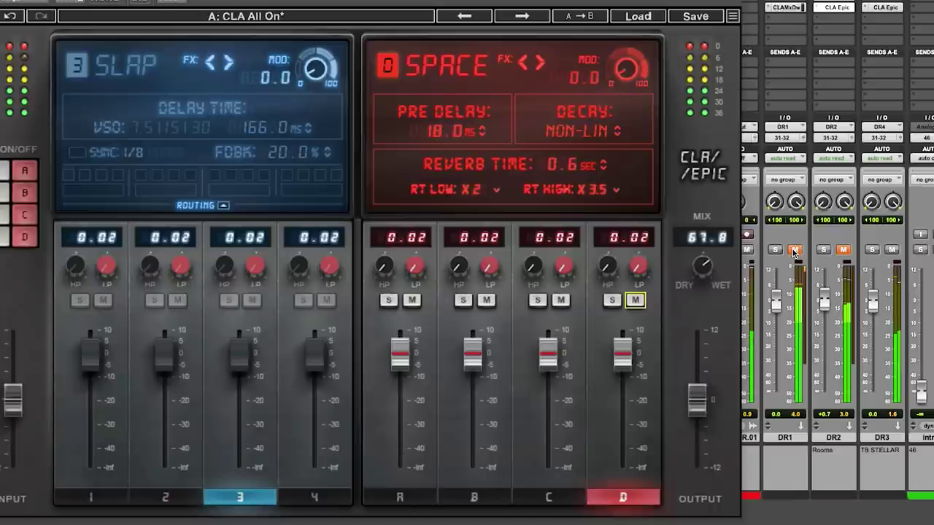
left_click(886, 8)
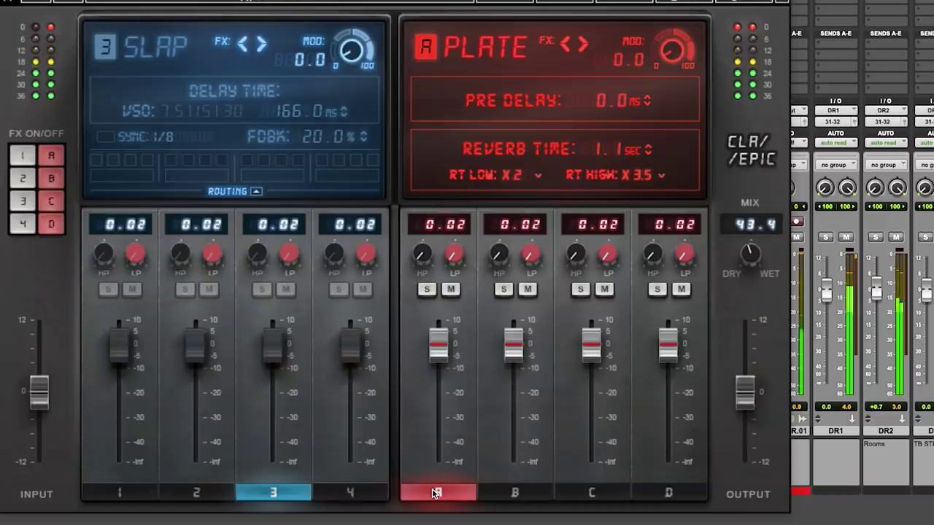
Step: Show DR3's Room reverb settings: 0.0 ms pre-delay, 1.0 sec reverb time, RT High x2
left_click(533, 500)
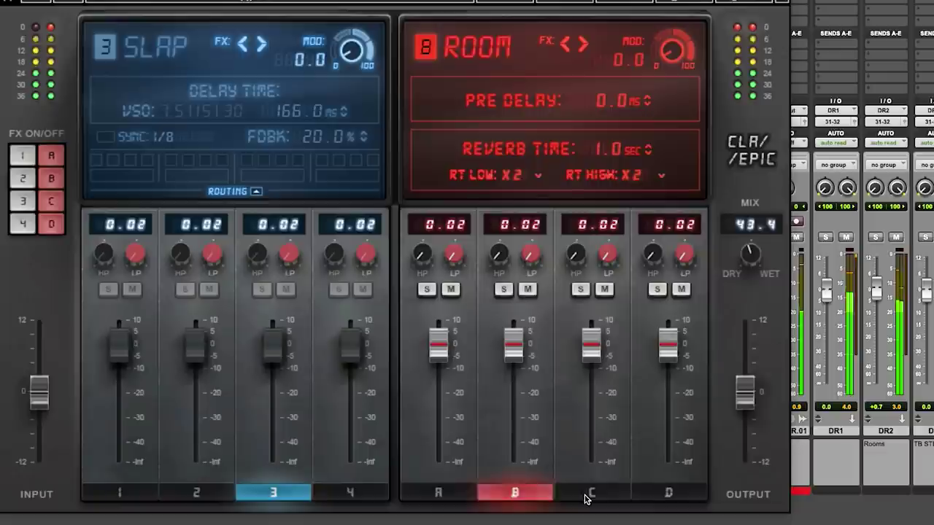